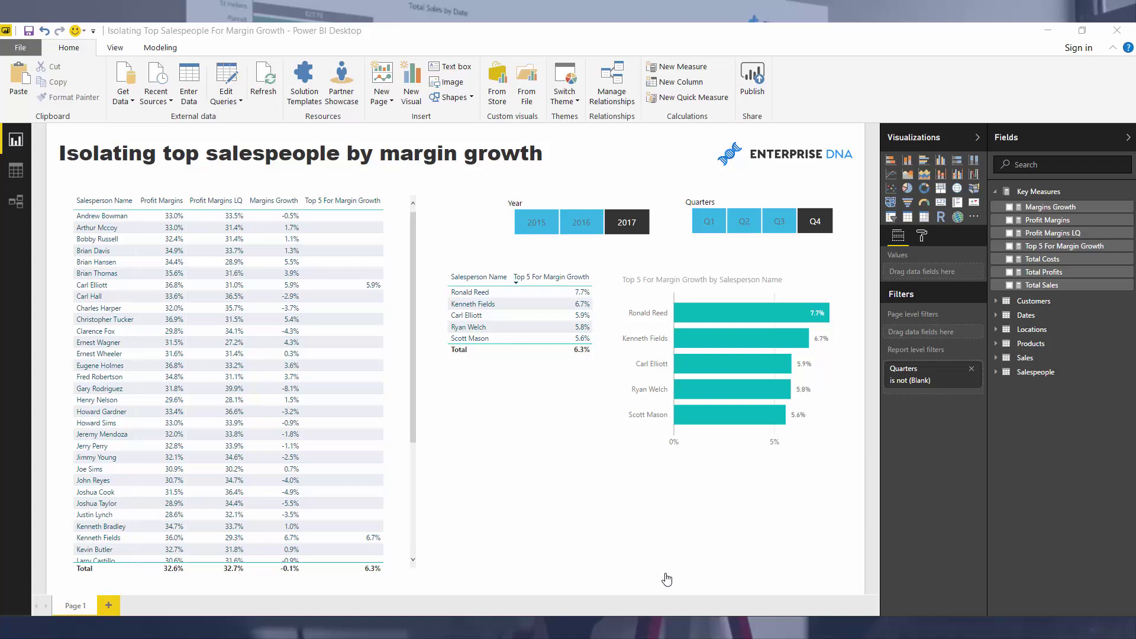
- Open the model's relationship diagram and reposition the Sales and Customers tables slightly
{"action": "left_click", "coordinate": [15, 204]}
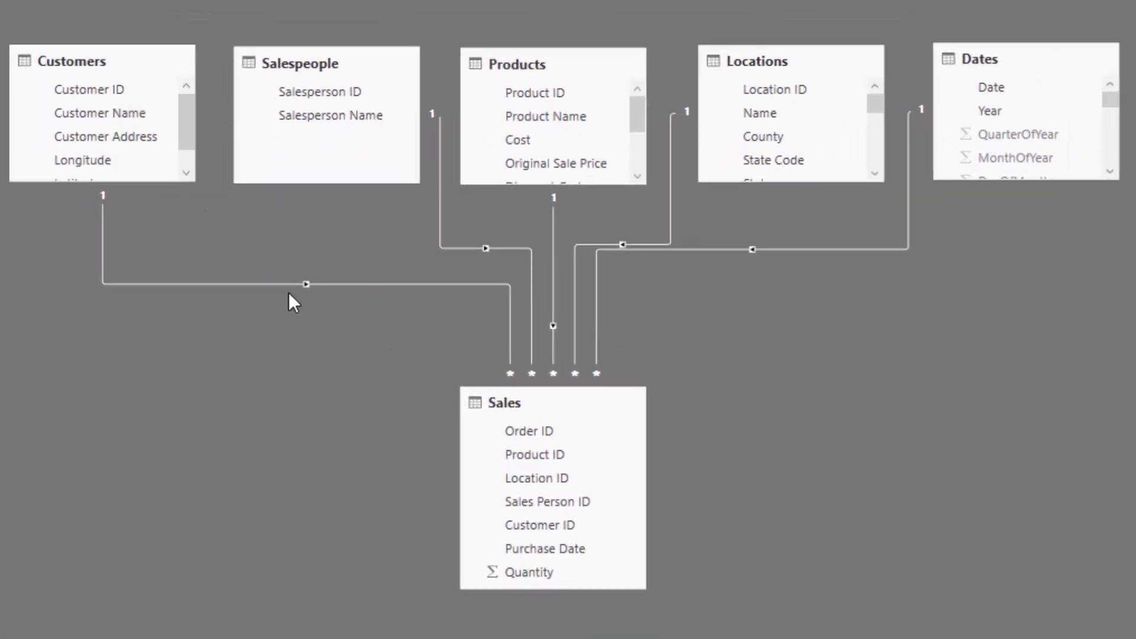
{"action": "left_click_drag", "start_coordinate": [545, 403], "coordinate": [555, 356]}
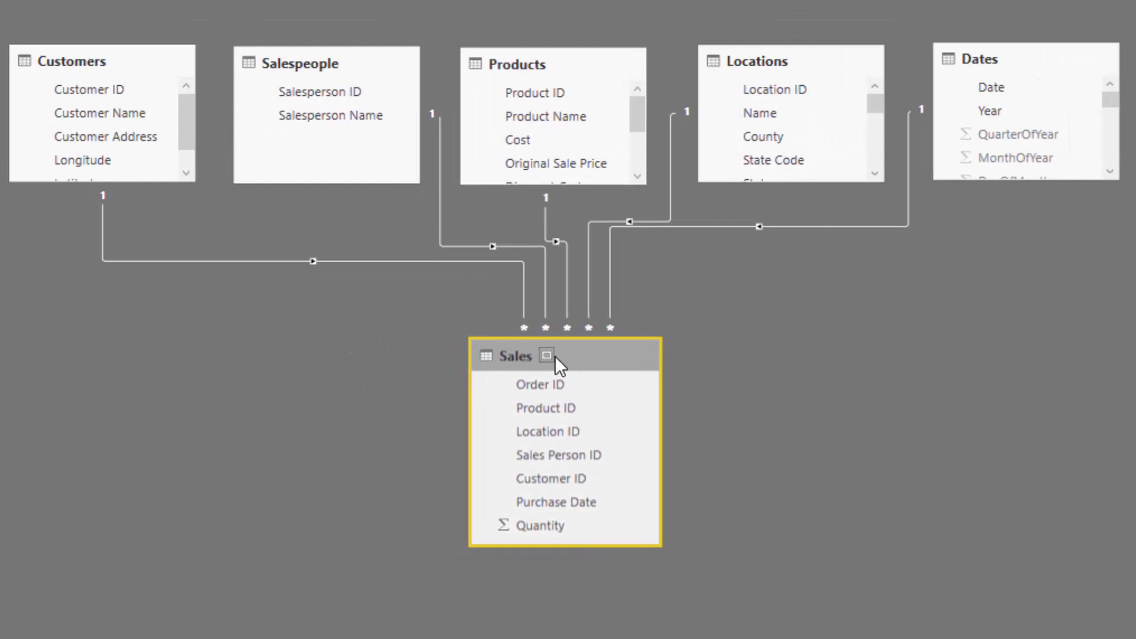
{"action": "left_click_drag", "start_coordinate": [143, 56], "coordinate": [147, 50]}
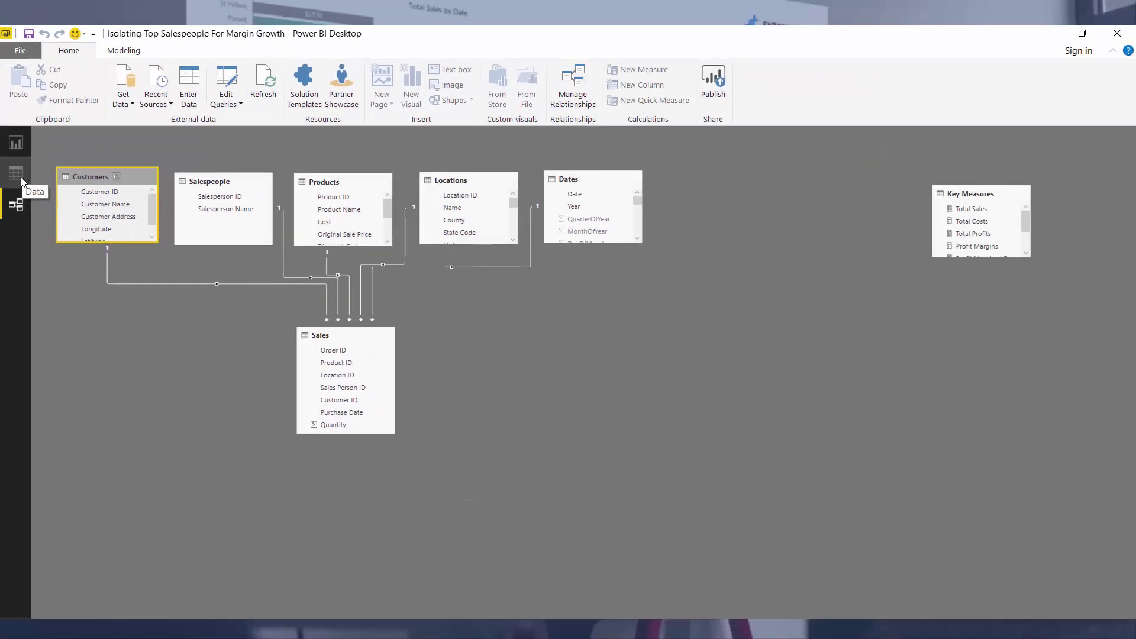
- Inspect the records of the Sales table in the data view and return to the report page
{"action": "left_click", "coordinate": [18, 176]}
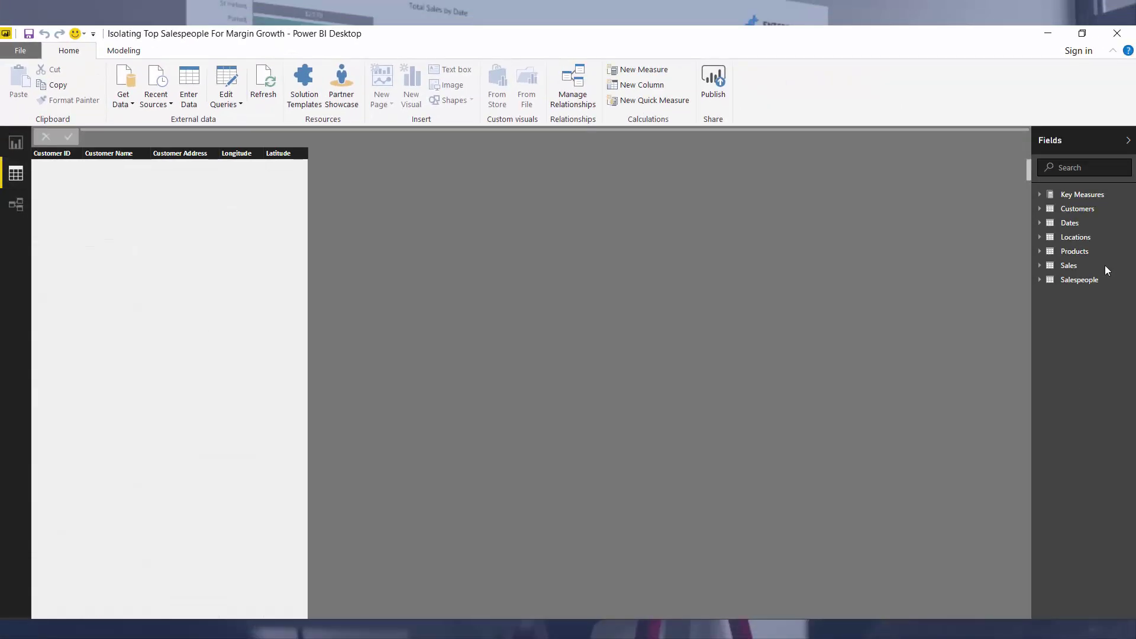
{"action": "left_click", "coordinate": [1101, 266]}
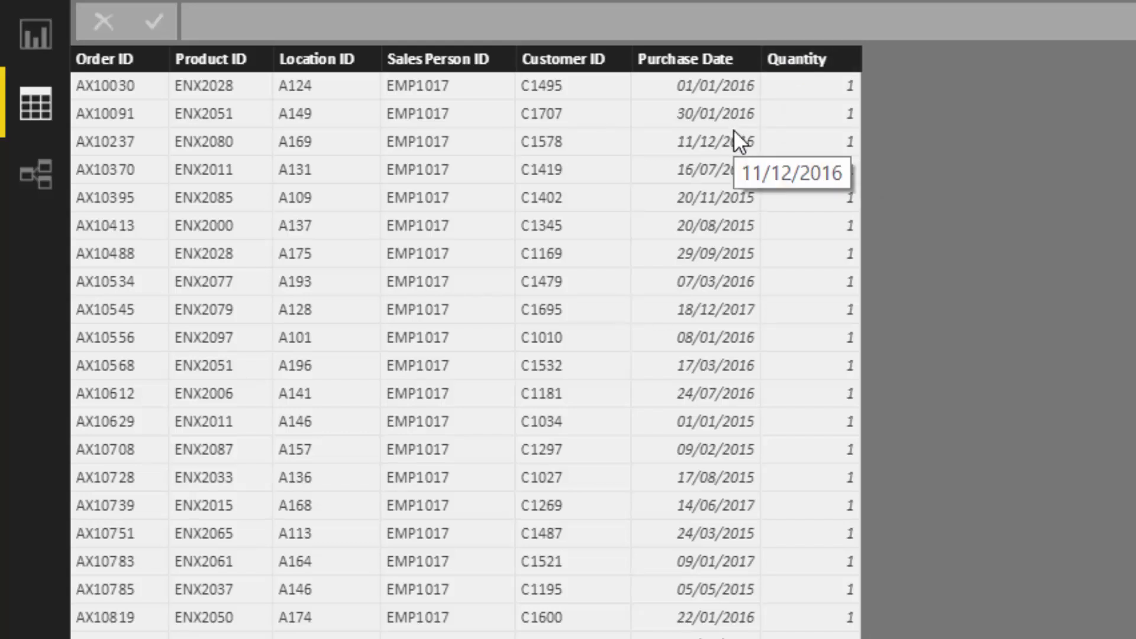
{"action": "left_click", "coordinate": [34, 33]}
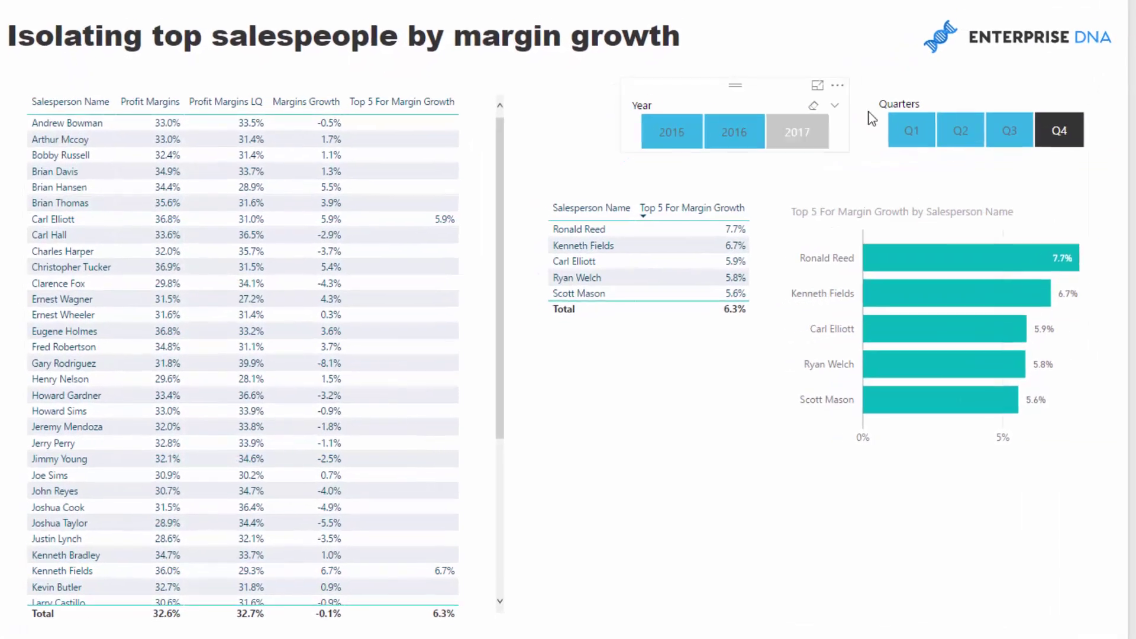
- Filter the 2017 report by Q3 and by Q2 to compare the top salespeople per quarter
{"action": "left_click", "coordinate": [780, 222]}
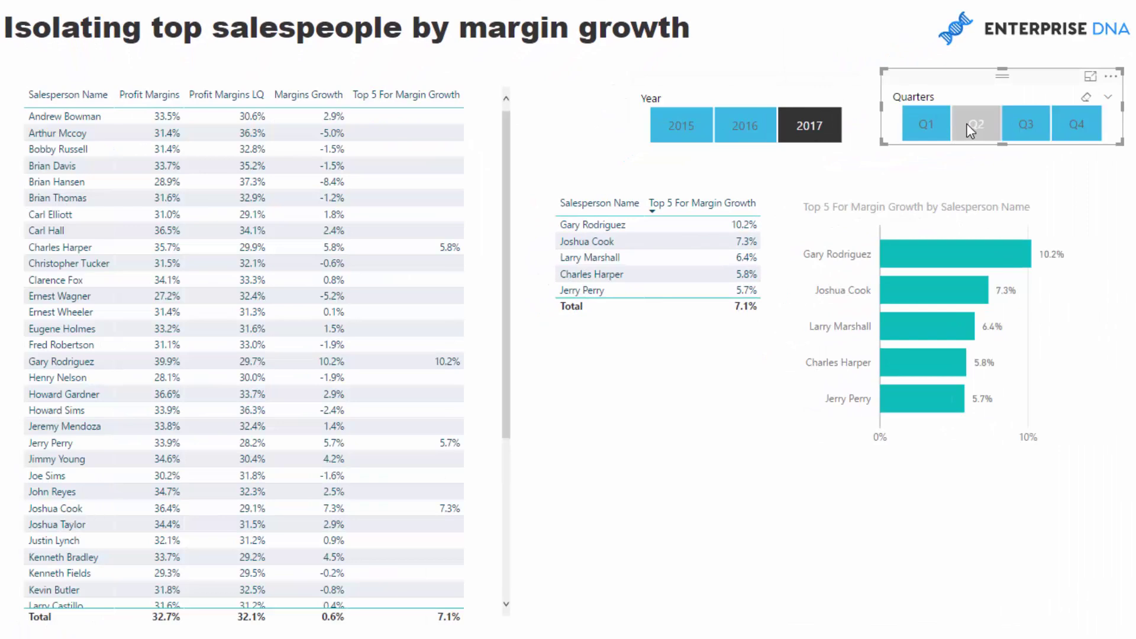
{"action": "left_click", "coordinate": [943, 123]}
{"action": "left_click", "coordinate": [977, 127]}
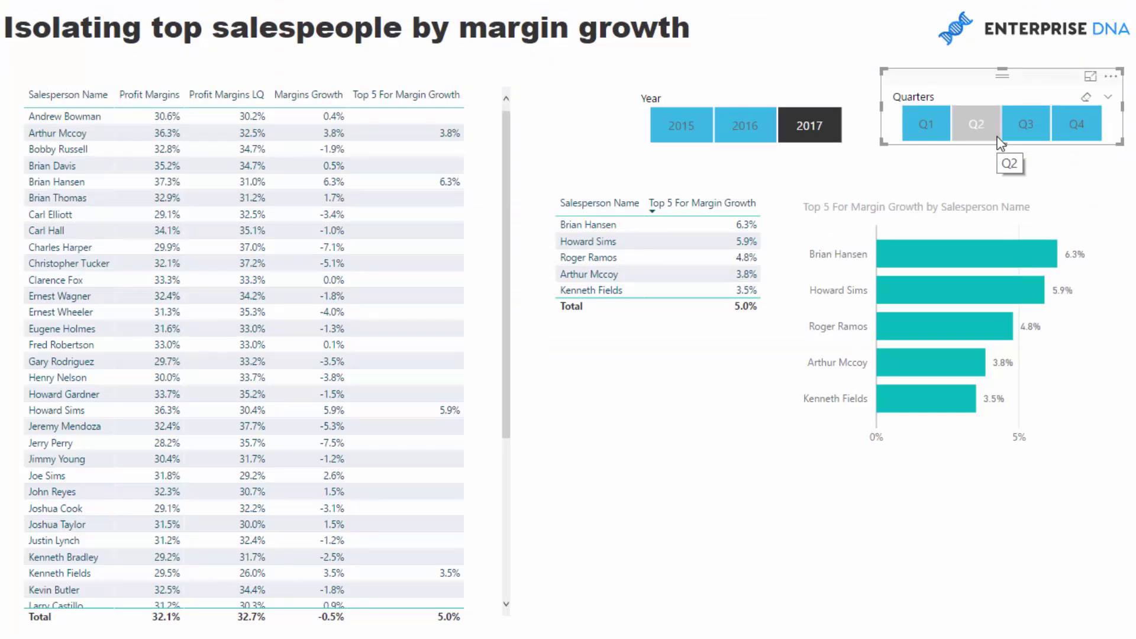
{"action": "left_click", "coordinate": [997, 136]}
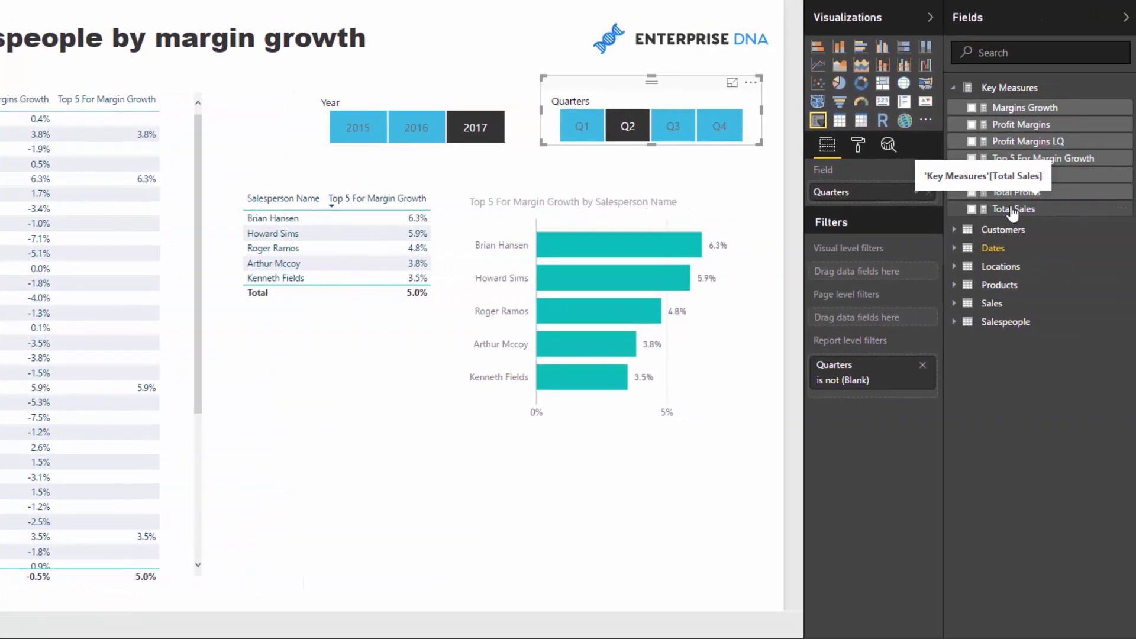
- Examine the Total Sales measure's formula, highlighting the whole expression and its Sales[Quantity] reference
{"action": "left_click", "coordinate": [1012, 209]}
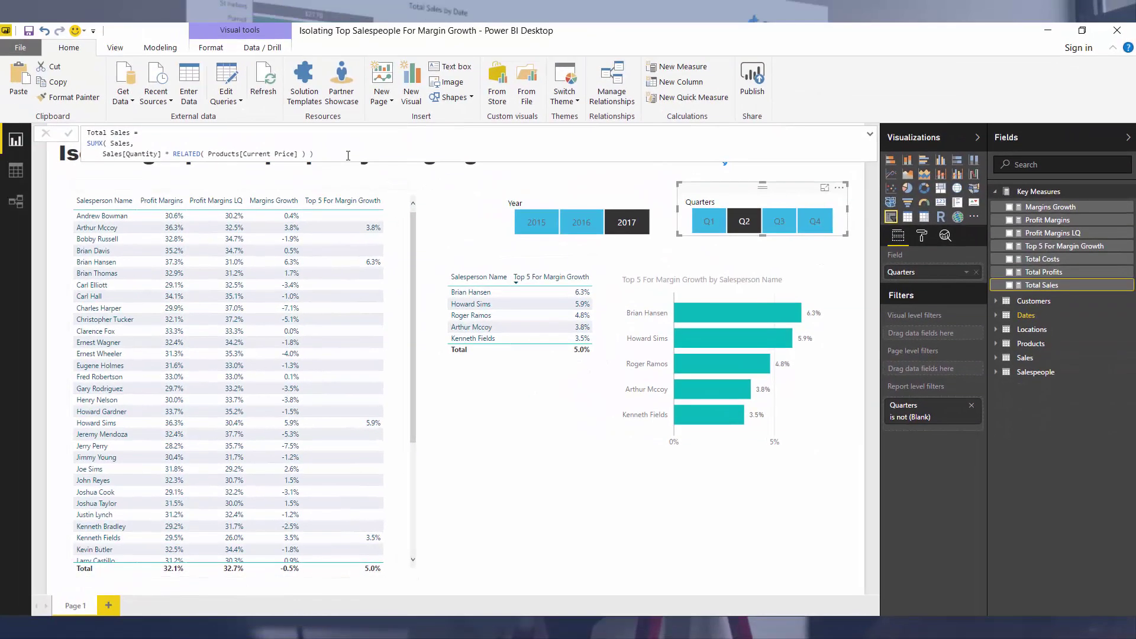
{"action": "left_click_drag", "start_coordinate": [349, 155], "coordinate": [42, 116]}
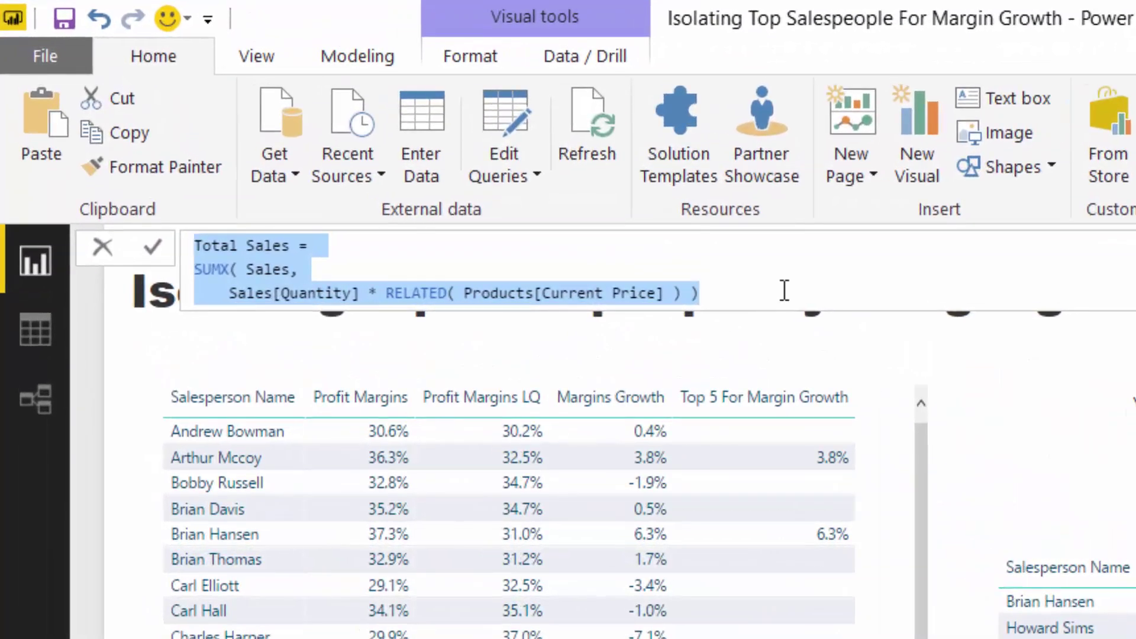
{"action": "left_click", "coordinate": [784, 290]}
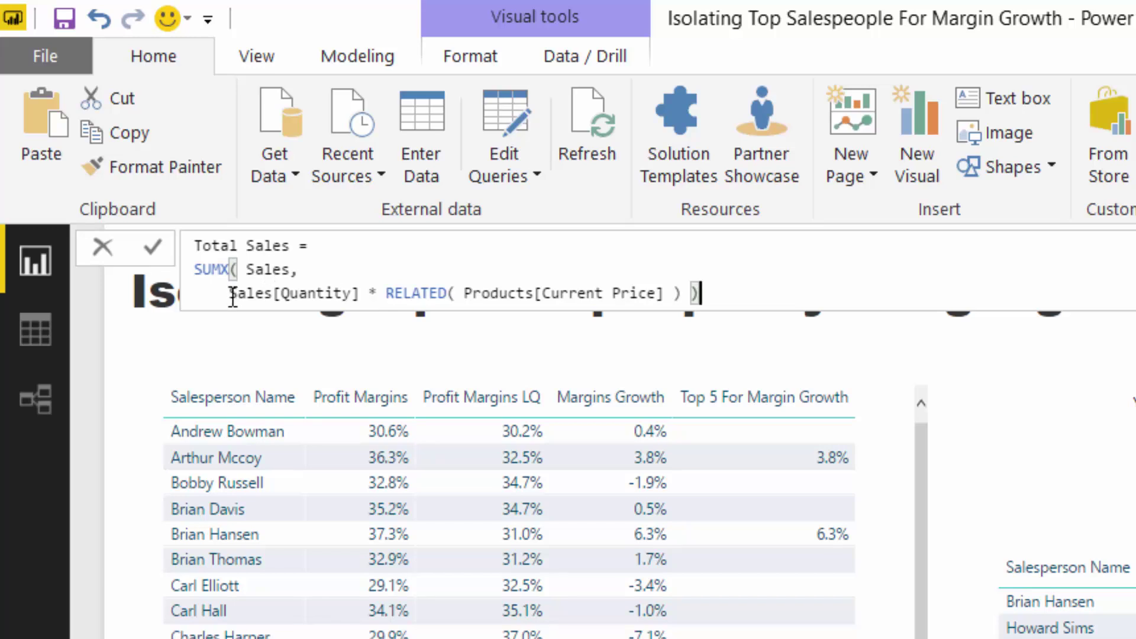
{"action": "left_click_drag", "start_coordinate": [230, 294], "coordinate": [370, 292]}
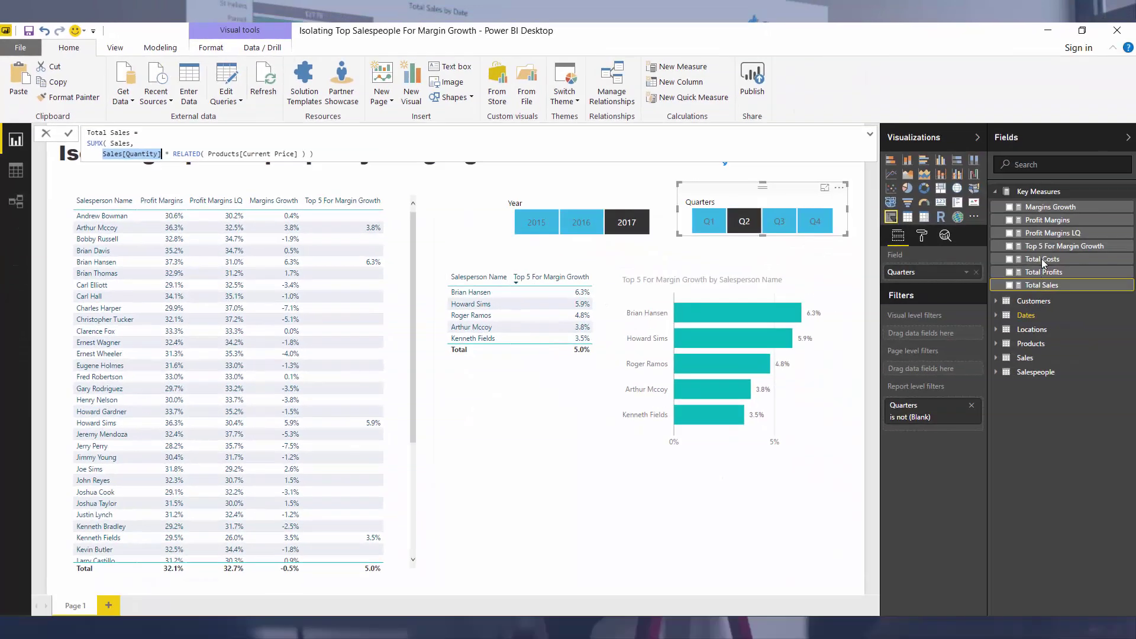
- Review the formulas of the Total Costs and Total Profits measures and close the formula display
{"action": "left_click", "coordinate": [1043, 261]}
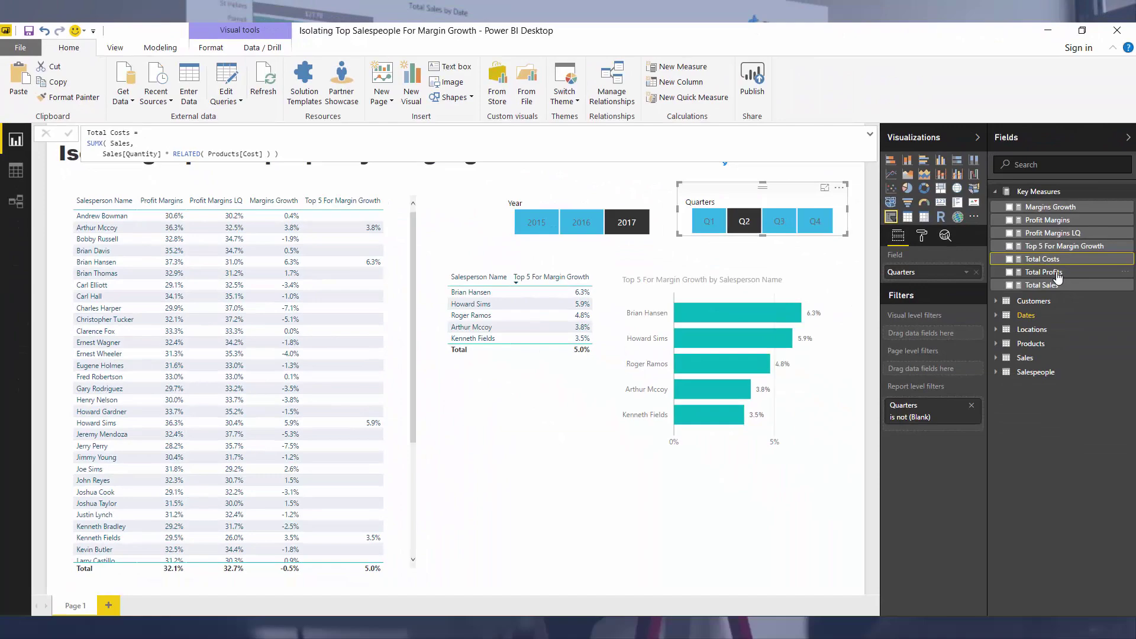
{"action": "left_click", "coordinate": [1045, 272]}
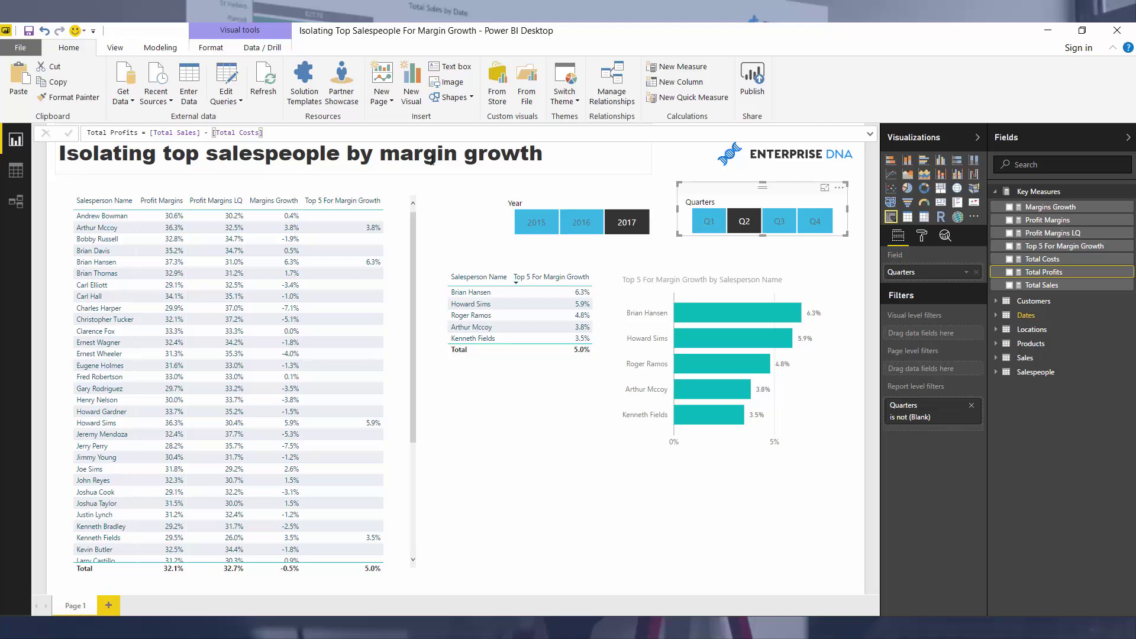
{"action": "left_click", "coordinate": [520, 415]}
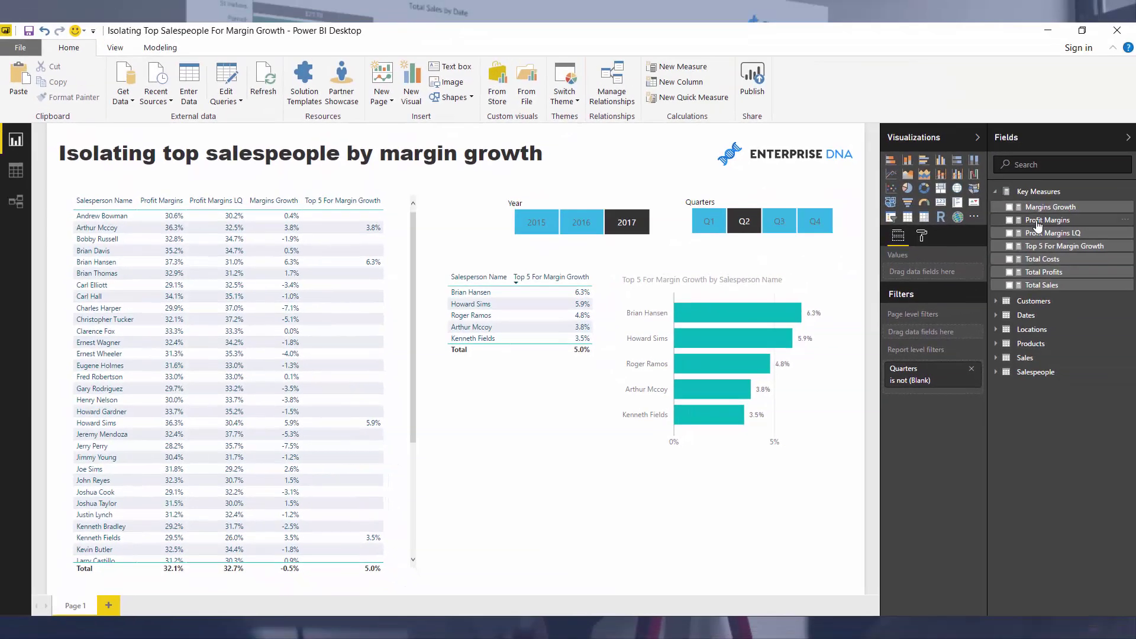
- Examine the Profit Margins formula, highlighting its [Total Profits] reference, and view the relationship diagram
{"action": "left_click", "coordinate": [1036, 222]}
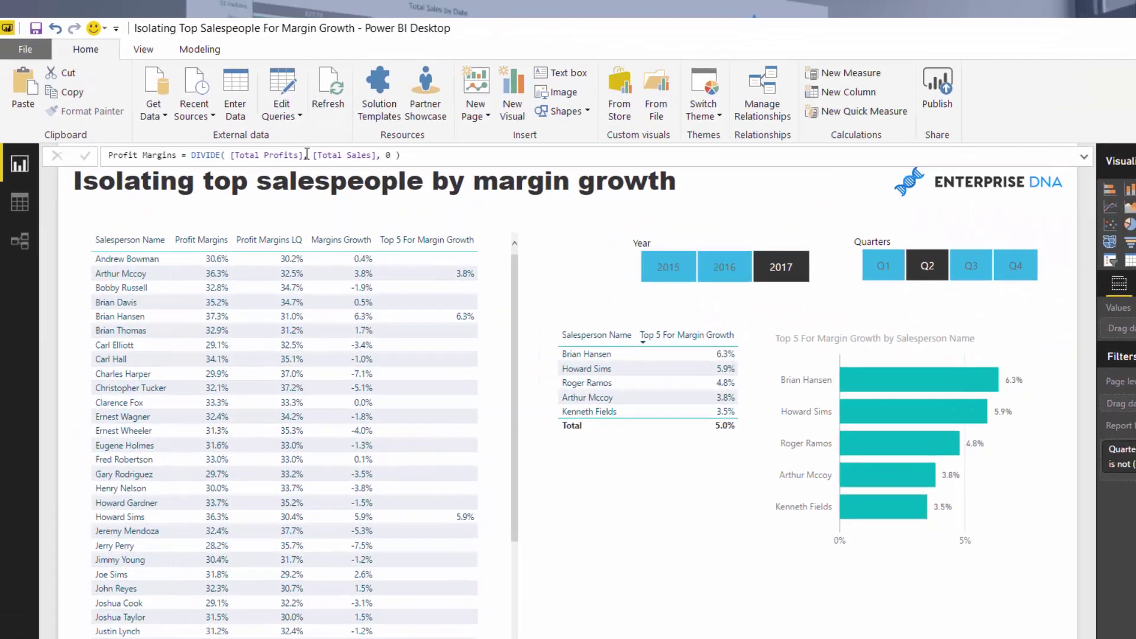
{"action": "left_click_drag", "start_coordinate": [248, 132], "coordinate": [184, 134]}
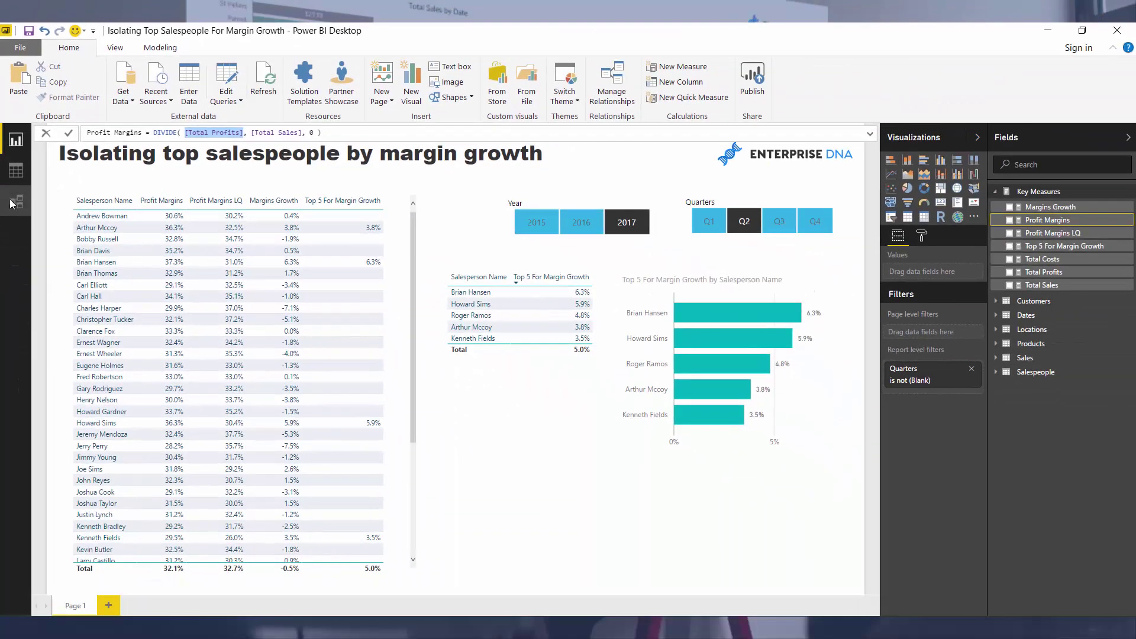
{"action": "left_click", "coordinate": [24, 279]}
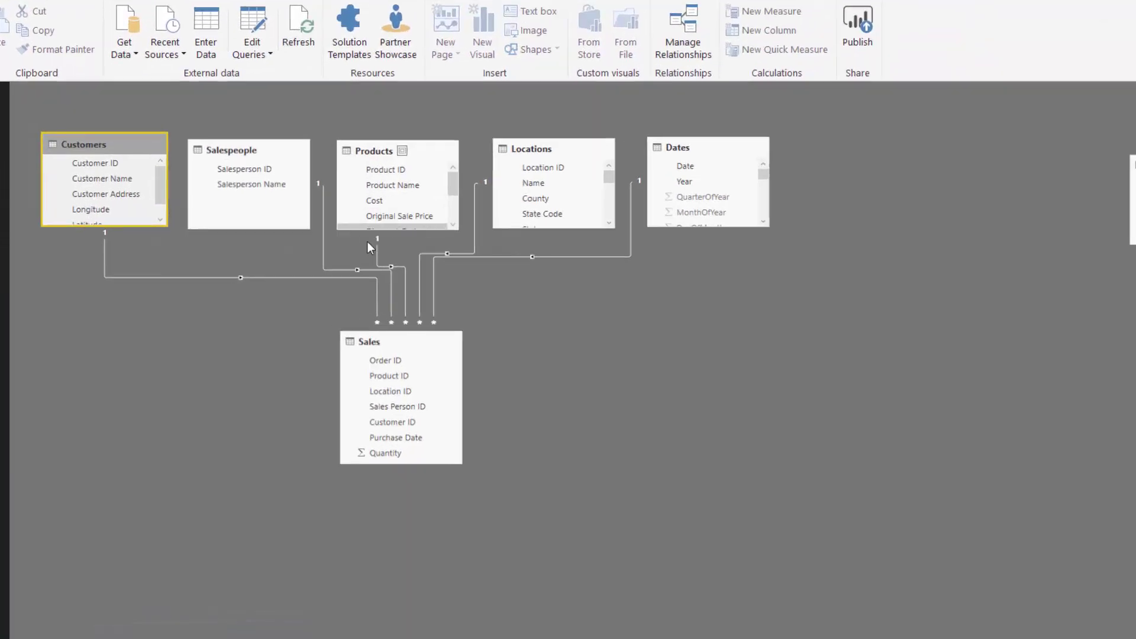
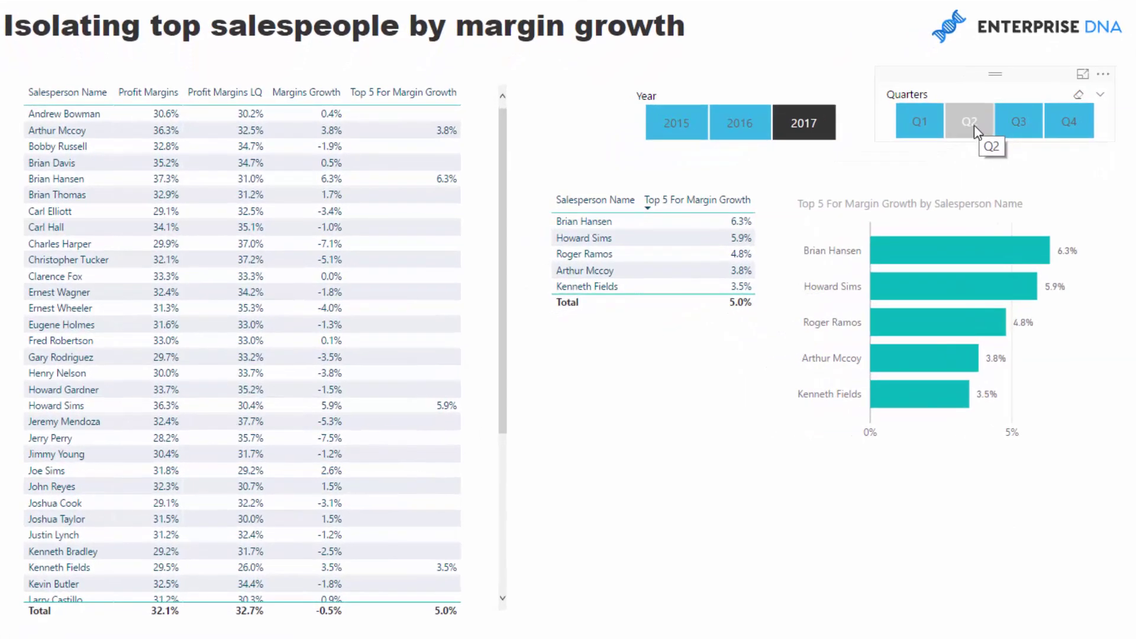
- Compare the report's Q2 results for 2016 and 2017, and filter the page to Q3 2017
{"action": "left_click", "coordinate": [973, 126]}
{"action": "left_click", "coordinate": [743, 127]}
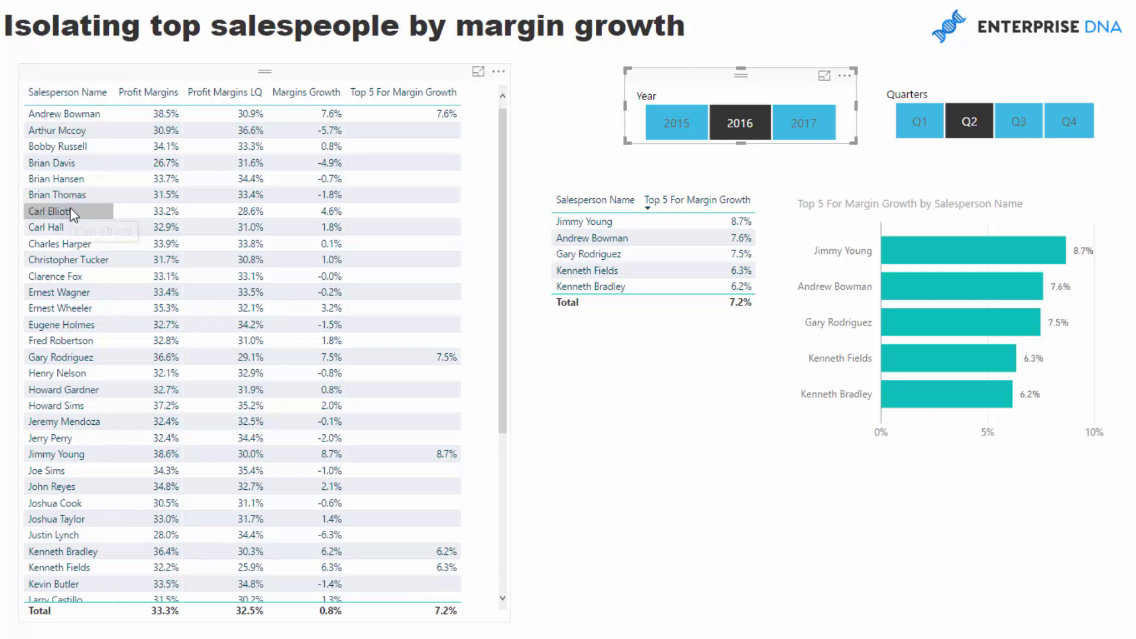
{"action": "left_click", "coordinate": [811, 121]}
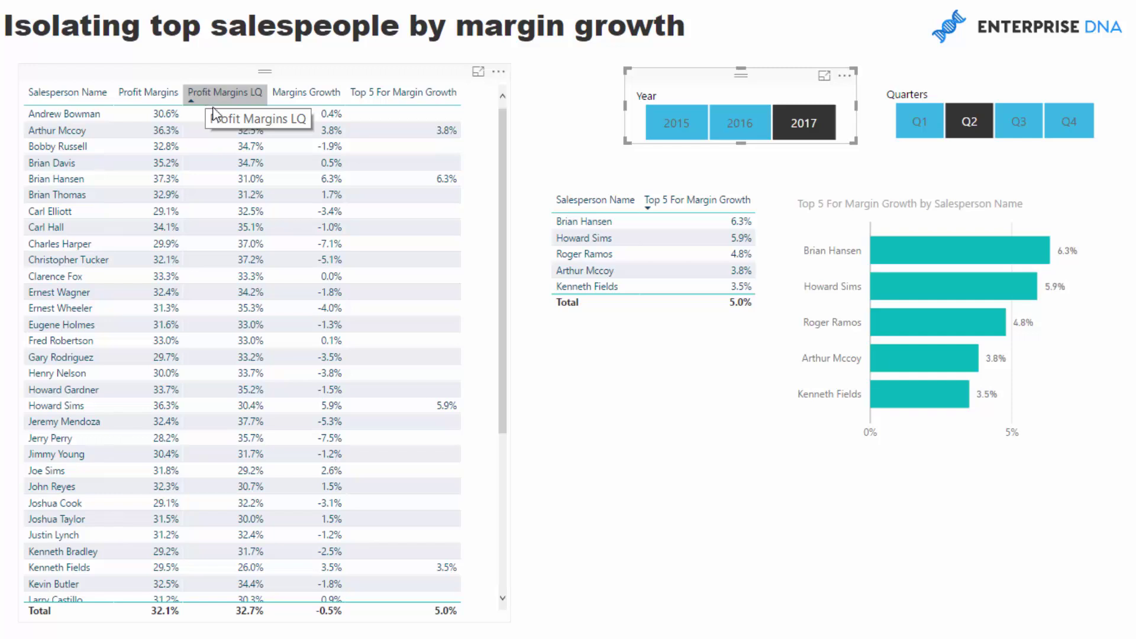
{"action": "left_click", "coordinate": [1001, 121]}
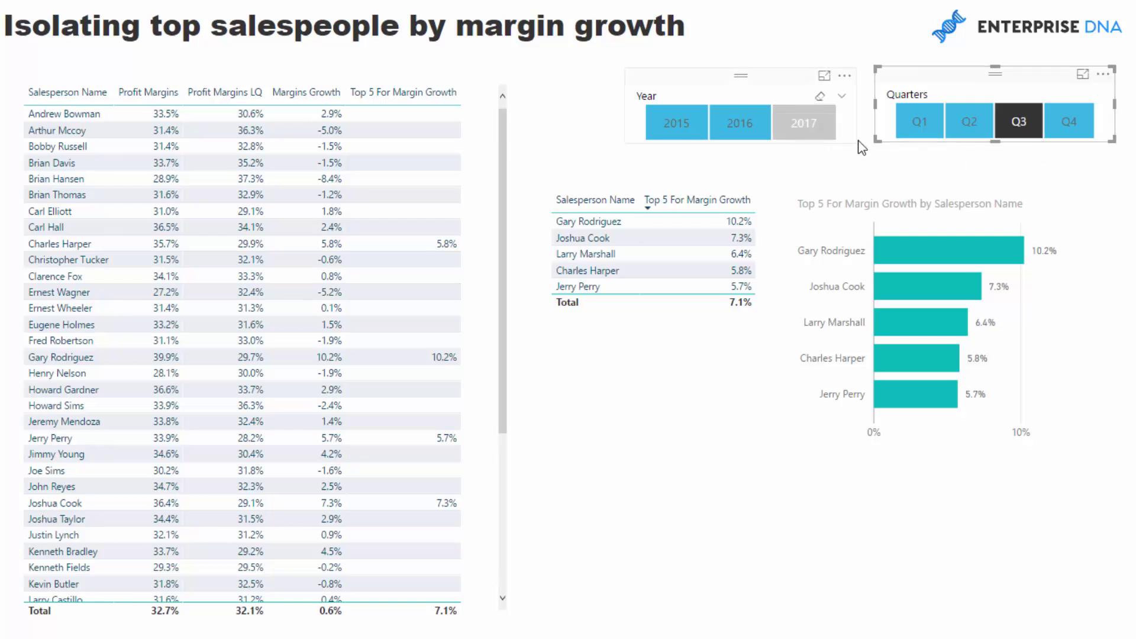
{"action": "left_click", "coordinate": [800, 138]}
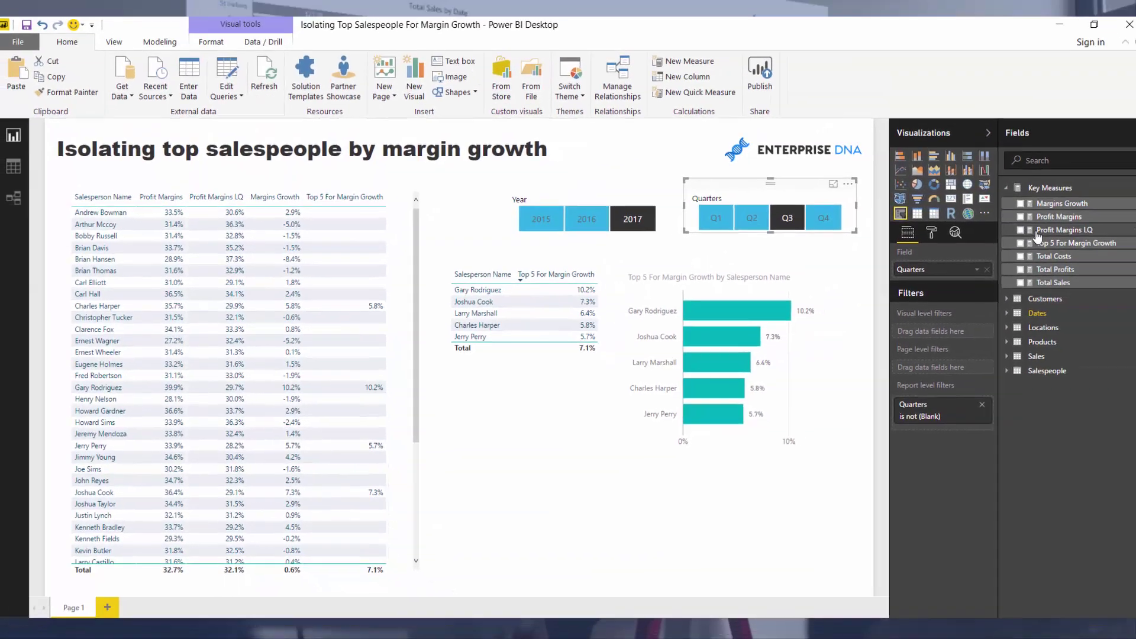
- Examine the Profit Margins LQ formula, highlighting the DATEADD filter, the whole CALCULATE expression and the QUARTER argument
{"action": "left_click", "coordinate": [1035, 237]}
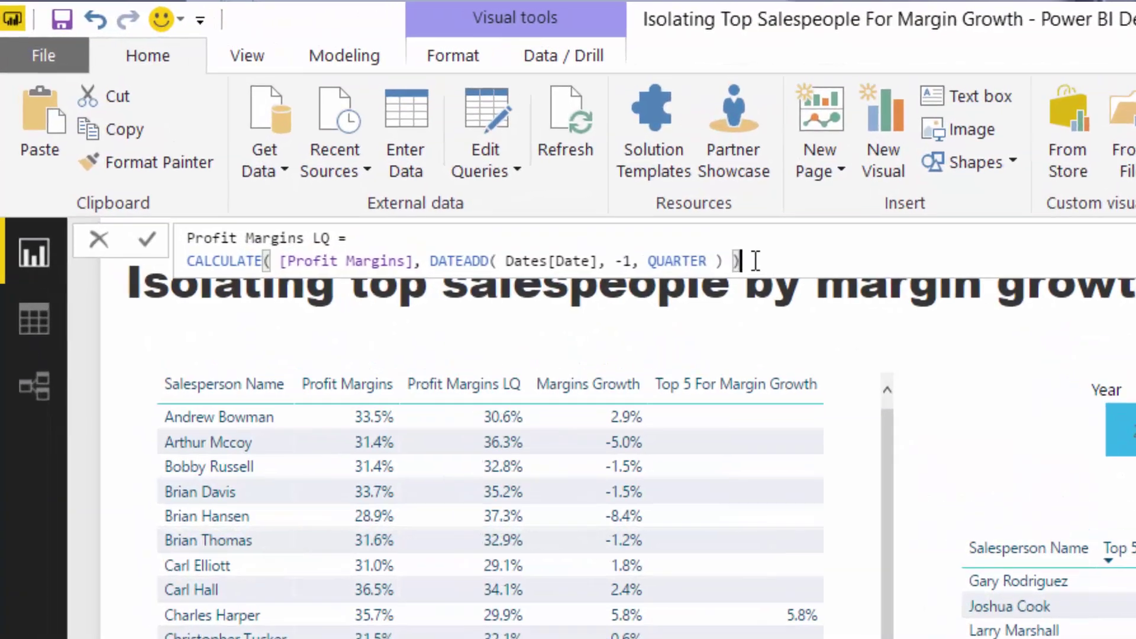
{"action": "left_click_drag", "start_coordinate": [755, 261], "coordinate": [431, 261]}
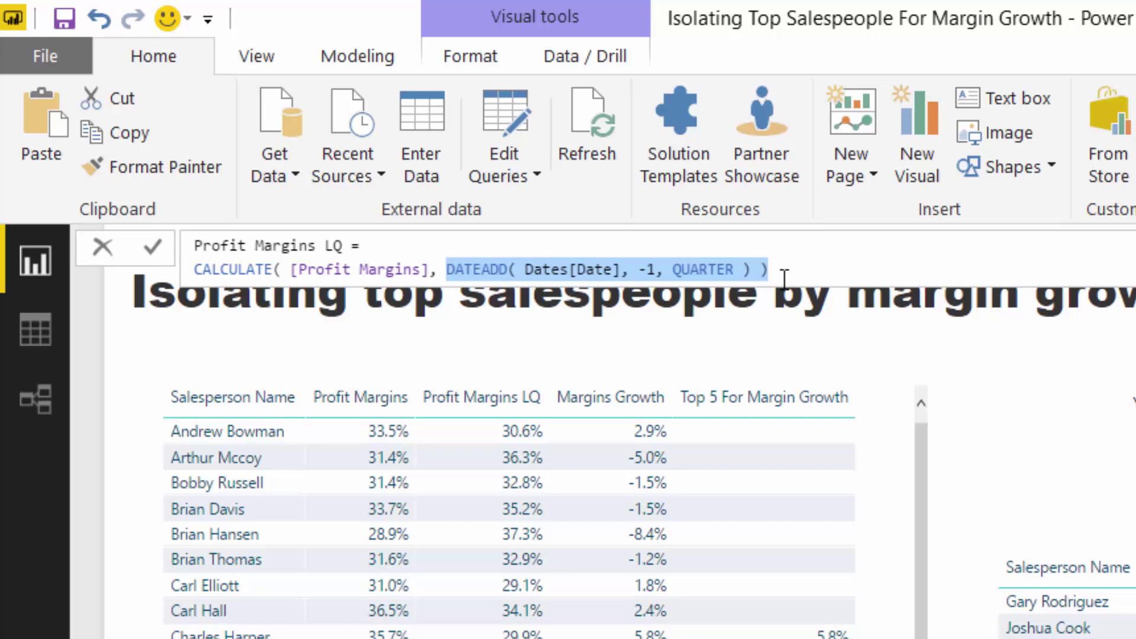
{"action": "left_click", "coordinate": [840, 274]}
{"action": "left_click_drag", "start_coordinate": [847, 273], "coordinate": [193, 271]}
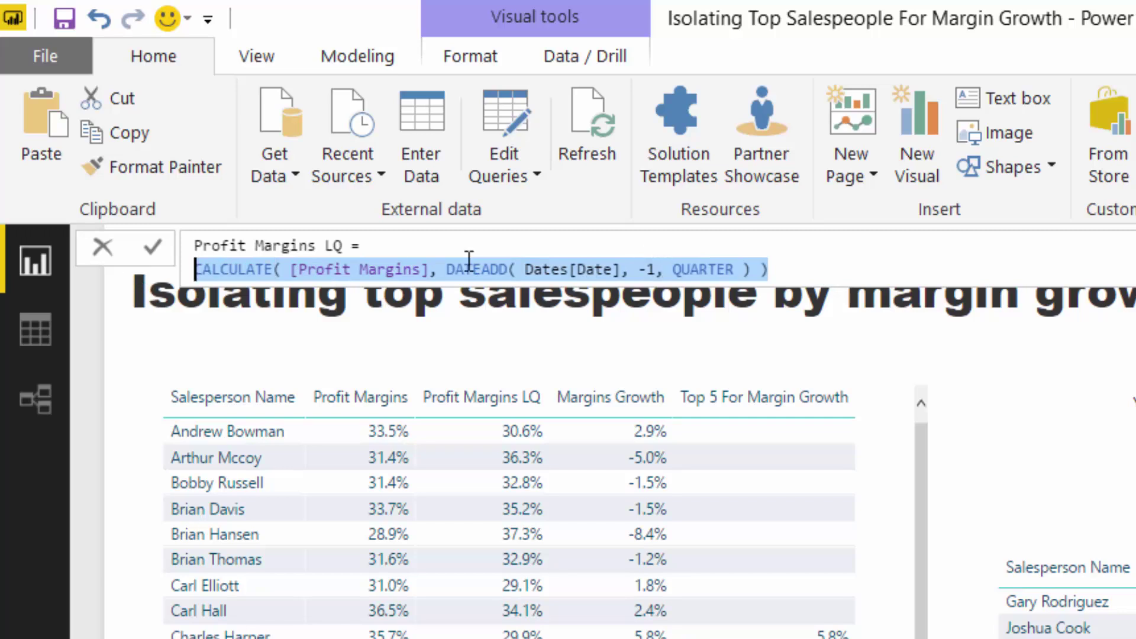
{"action": "left_click_drag", "start_coordinate": [664, 269], "coordinate": [735, 271]}
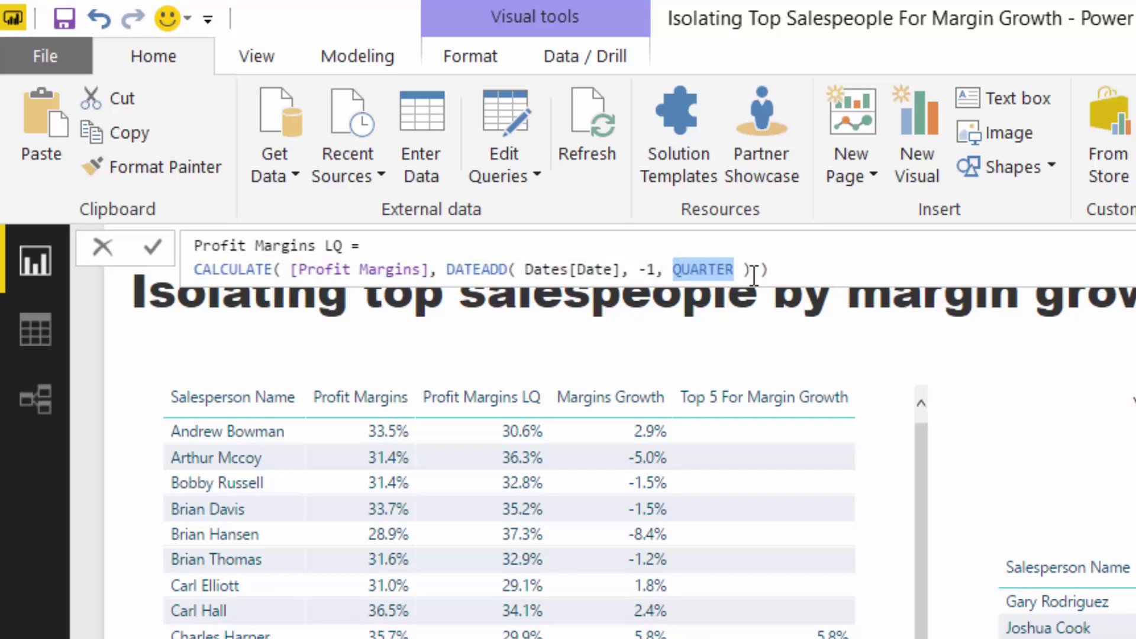
{"action": "left_click", "coordinate": [769, 270]}
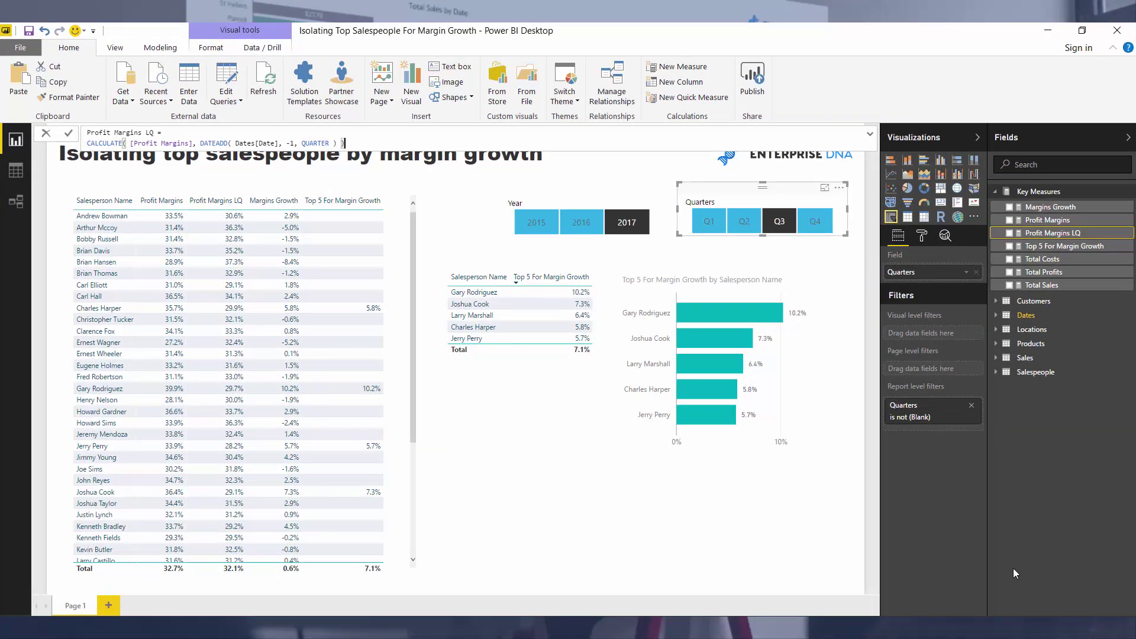
{"action": "key", "text": "Return"}
{"action": "left_click", "coordinate": [648, 167]}
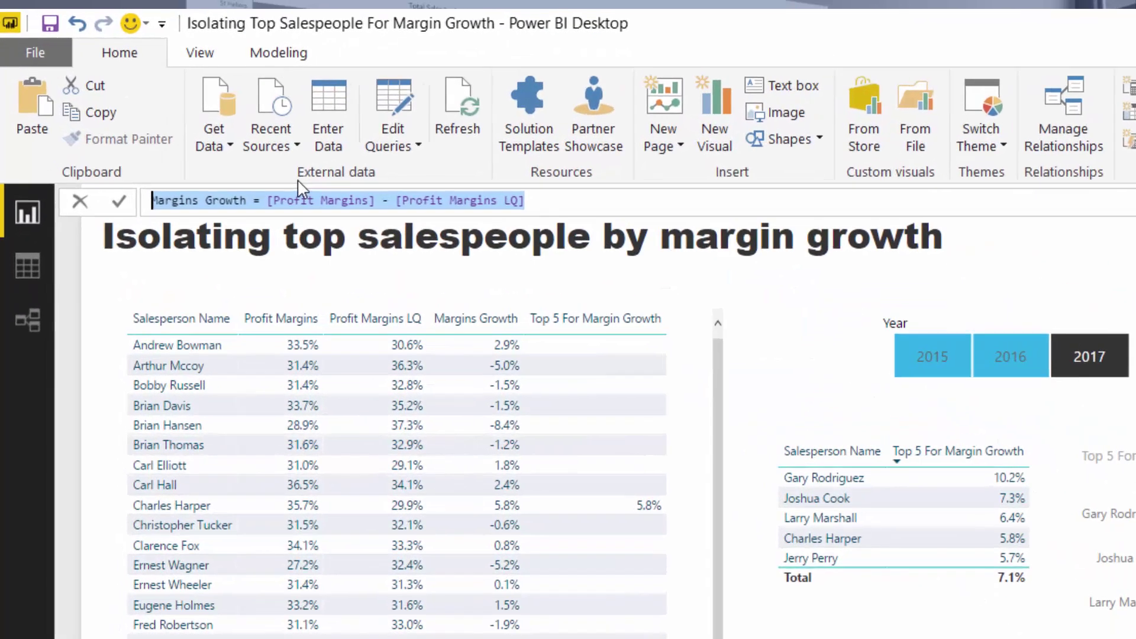
- Examine the Margins Growth formula's subtraction of the two margin measures and look through the salesperson table
{"action": "left_click_drag", "start_coordinate": [301, 133], "coordinate": [155, 133]}
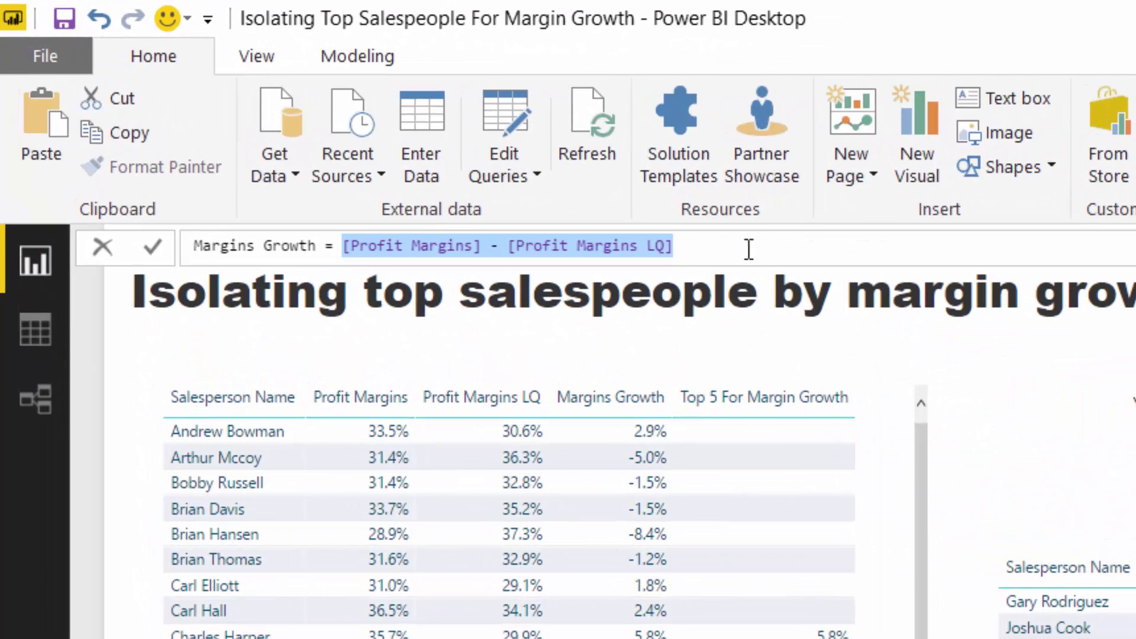
{"action": "left_click", "coordinate": [998, 471]}
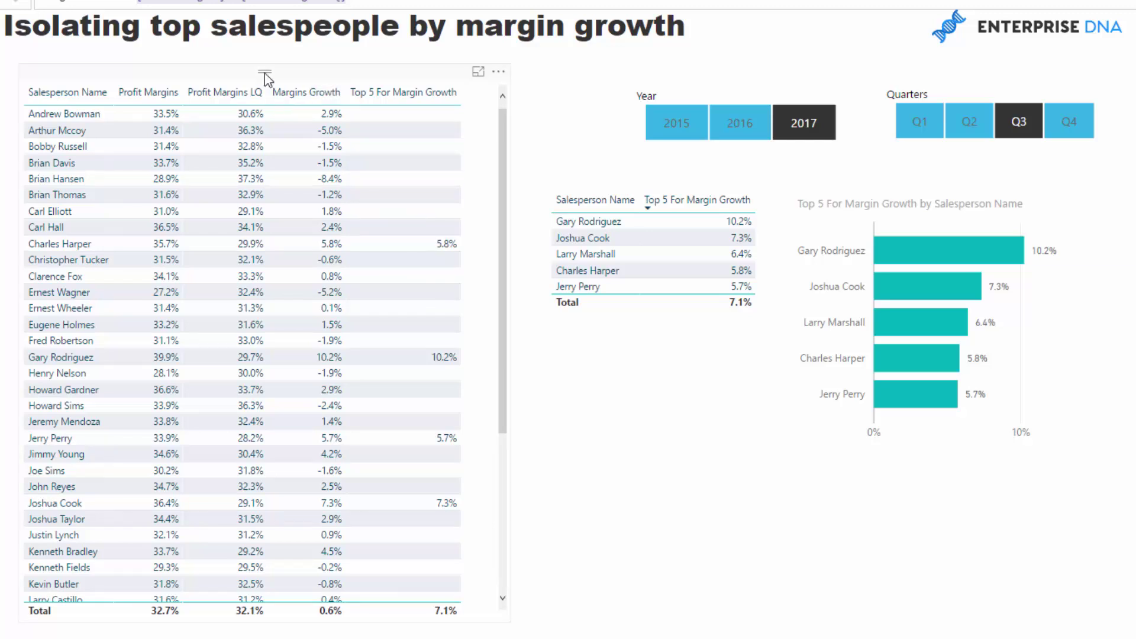
{"action": "scroll", "coordinate": [311, 139], "scroll_direction": "down", "scroll_amount": 5}
{"action": "scroll", "coordinate": [309, 143], "scroll_direction": "up", "scroll_amount": 5}
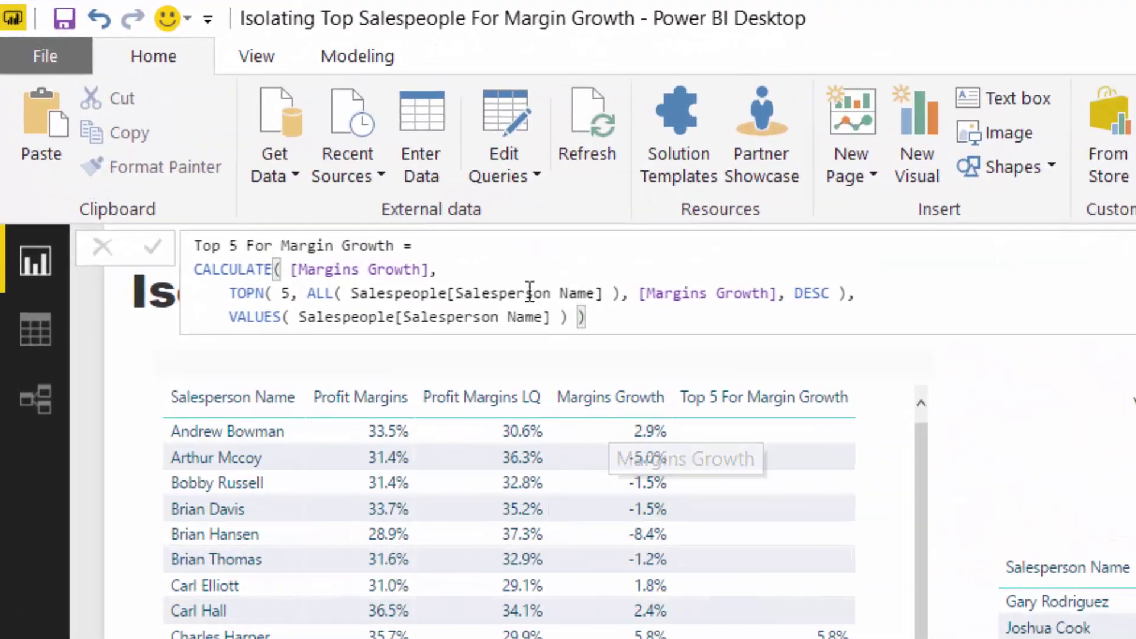
- Examine the Top 5 For Margin Growth formula, highlighting [Margins Growth], the TOPN line, the VALUES expression and the ALL(Salespeople[Salesperson Name]) argument
{"action": "left_click_drag", "start_coordinate": [439, 270], "coordinate": [283, 271]}
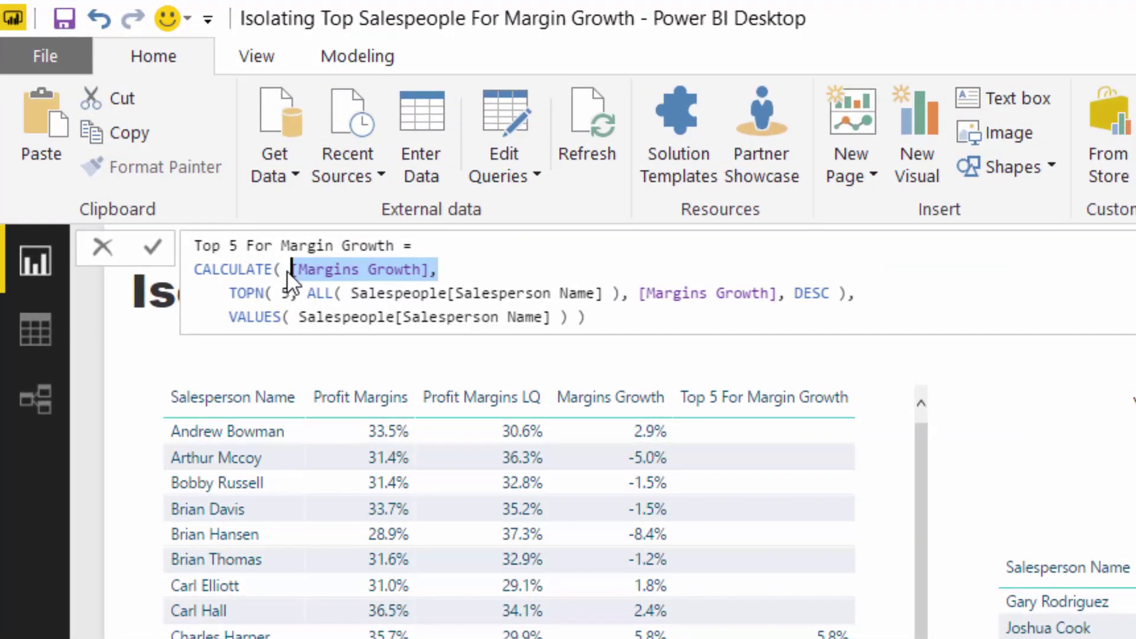
{"action": "left_click", "coordinate": [288, 270]}
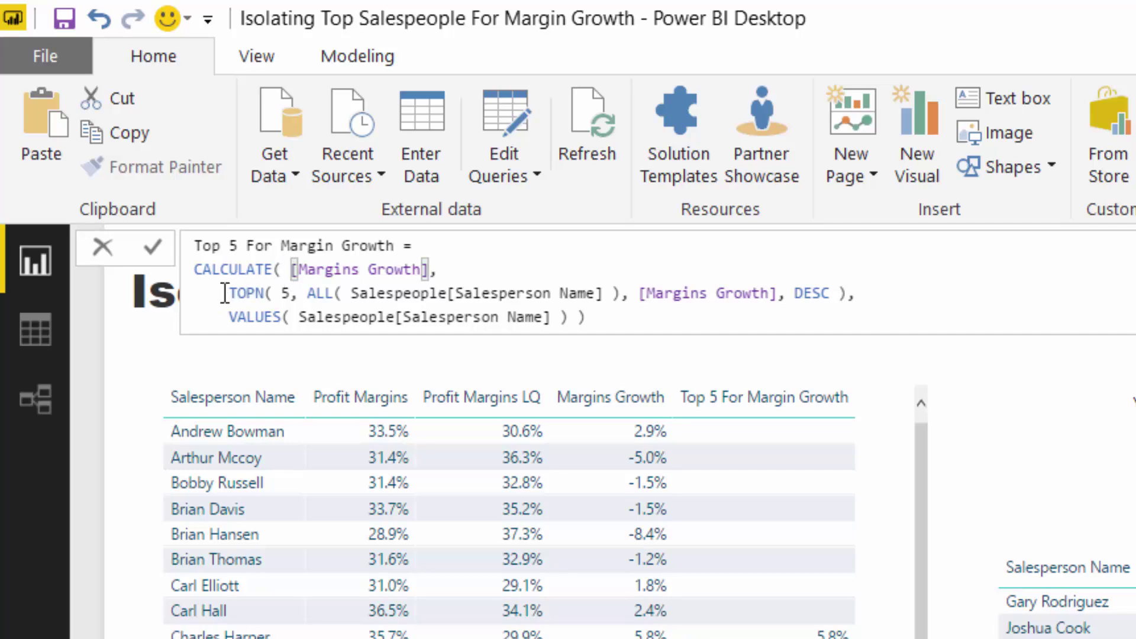
{"action": "left_click_drag", "start_coordinate": [225, 292], "coordinate": [888, 290]}
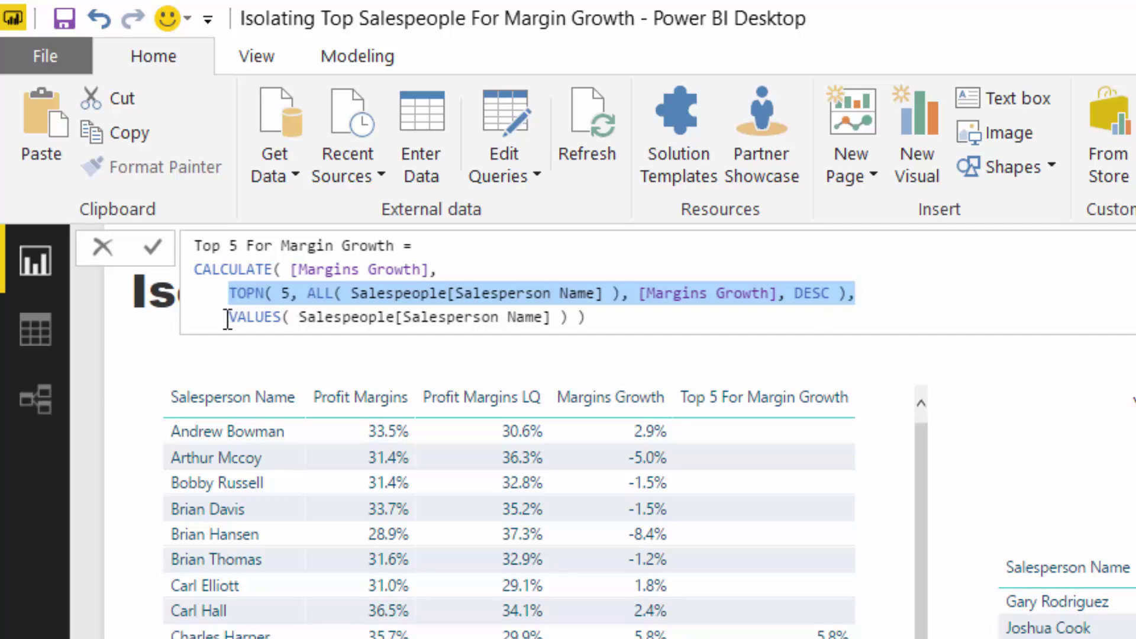
{"action": "left_click_drag", "start_coordinate": [236, 318], "coordinate": [561, 317]}
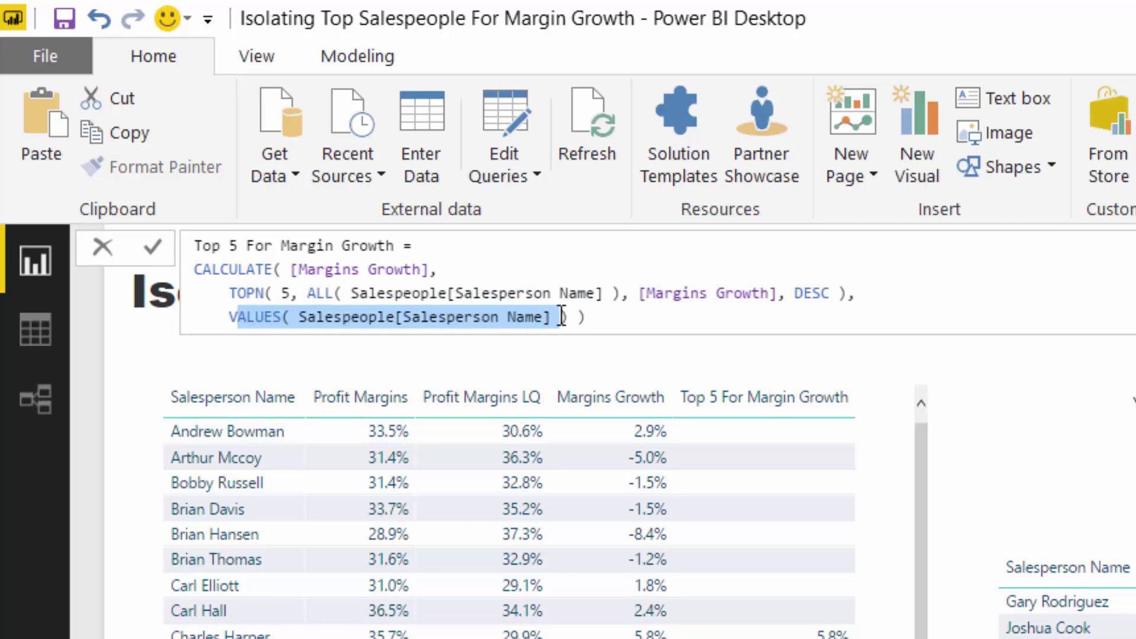
{"action": "left_click_drag", "start_coordinate": [620, 293], "coordinate": [308, 294]}
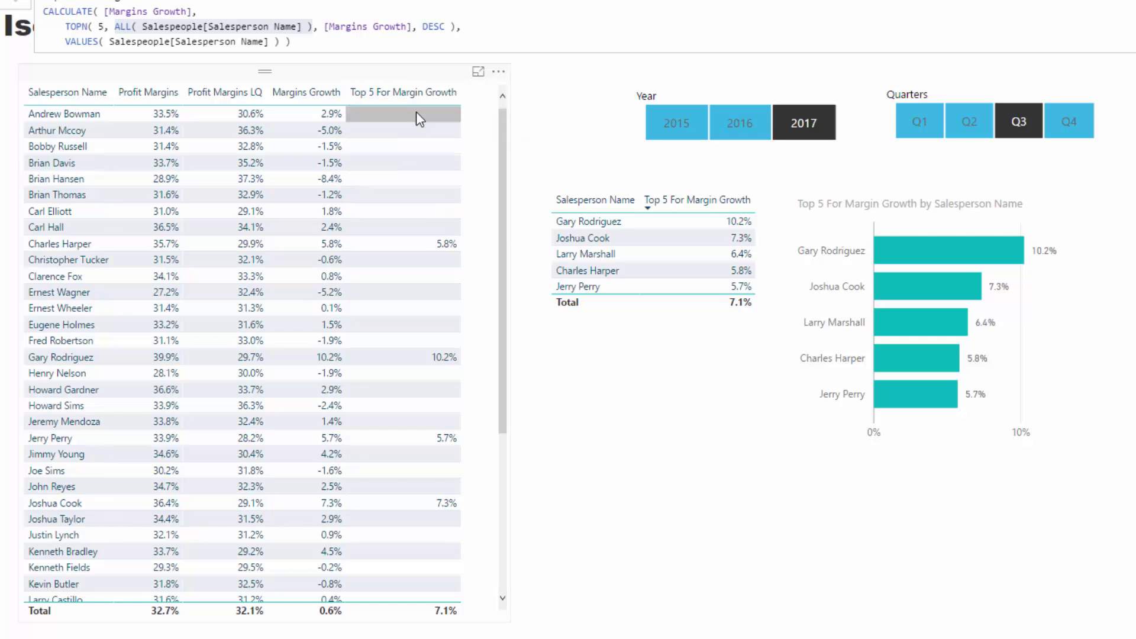
- Look through the salesperson table's Top 5 For Margin Growth column and select the bar chart of top five margin growth by salesperson
{"action": "scroll", "coordinate": [429, 124], "scroll_direction": "down", "scroll_amount": 4}
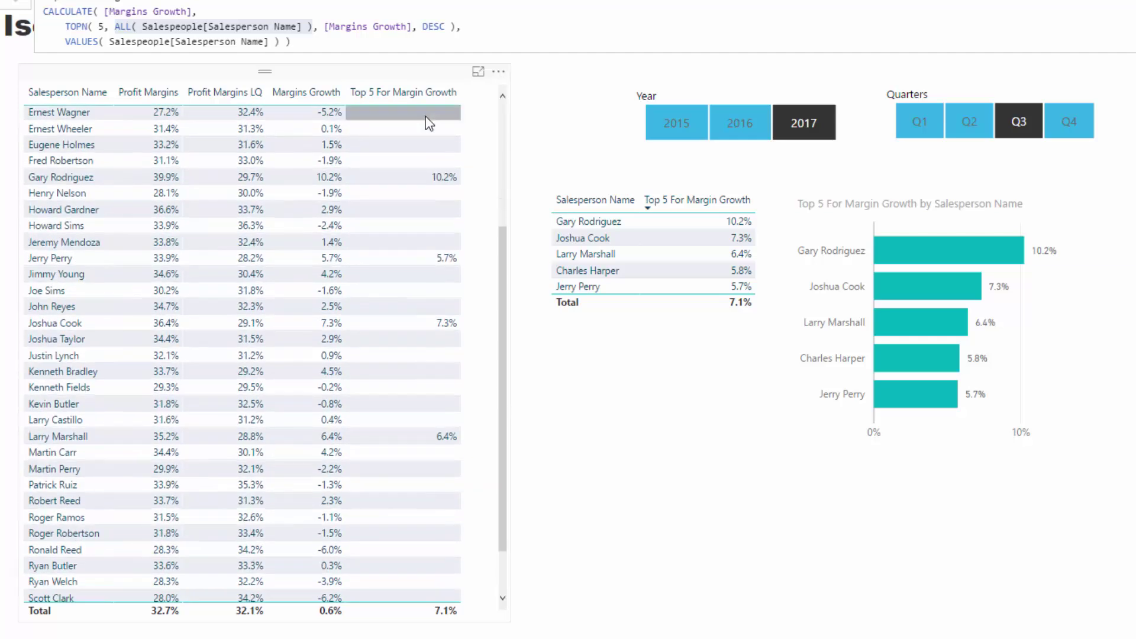
{"action": "scroll", "coordinate": [426, 142], "scroll_direction": "down", "scroll_amount": 1}
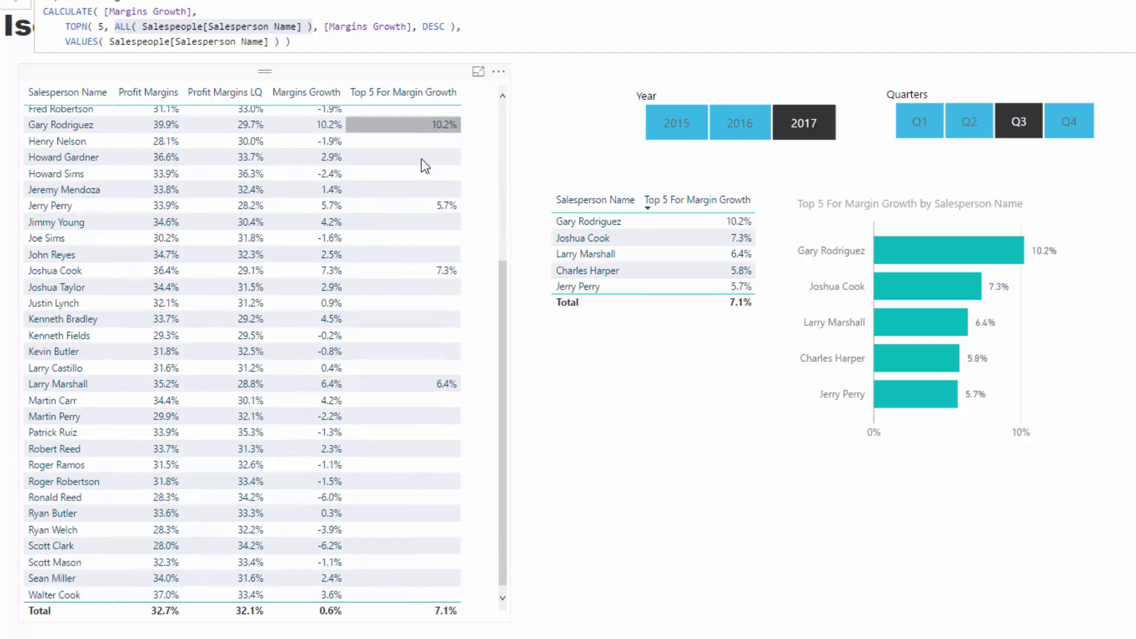
{"action": "scroll", "coordinate": [410, 214], "scroll_direction": "up", "scroll_amount": 5}
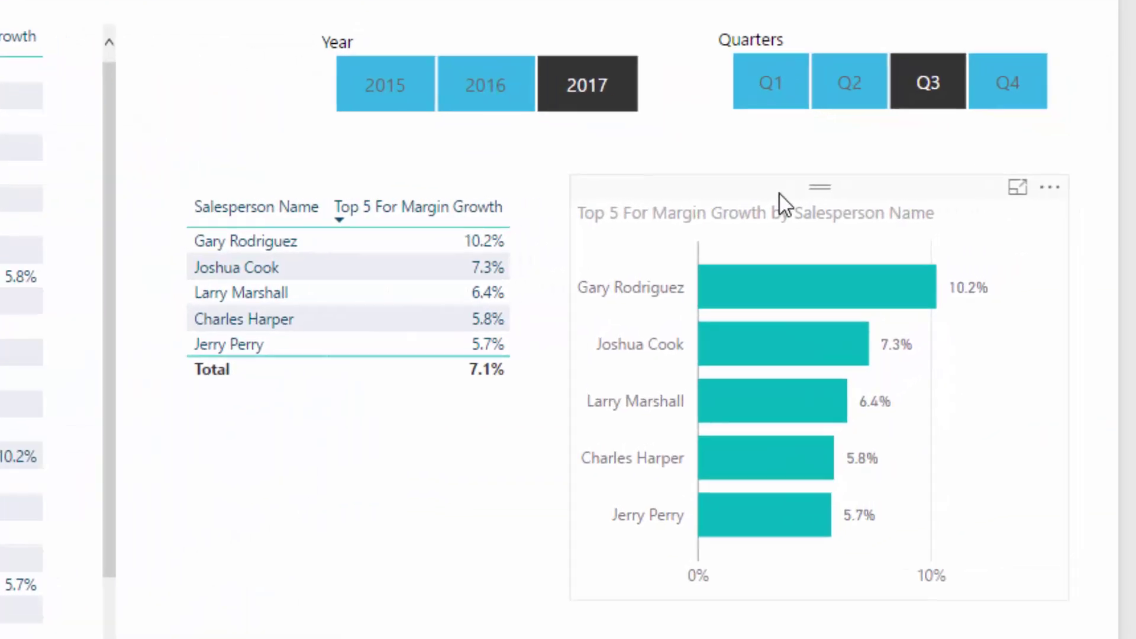
{"action": "left_click", "coordinate": [779, 194]}
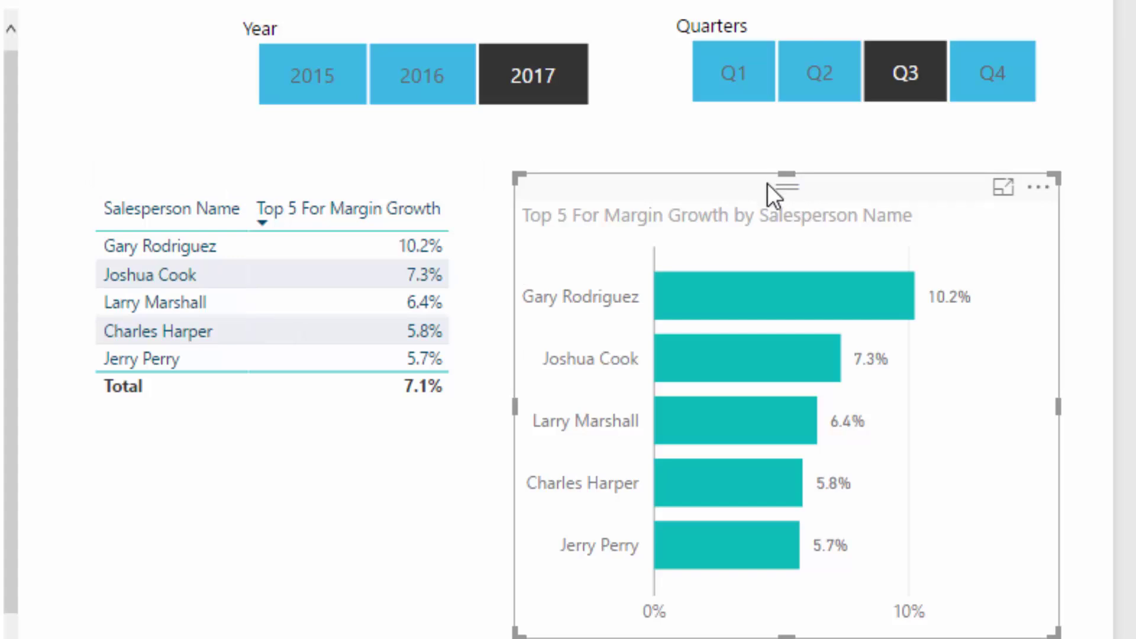
{"action": "mouse_move", "coordinate": [800, 278]}
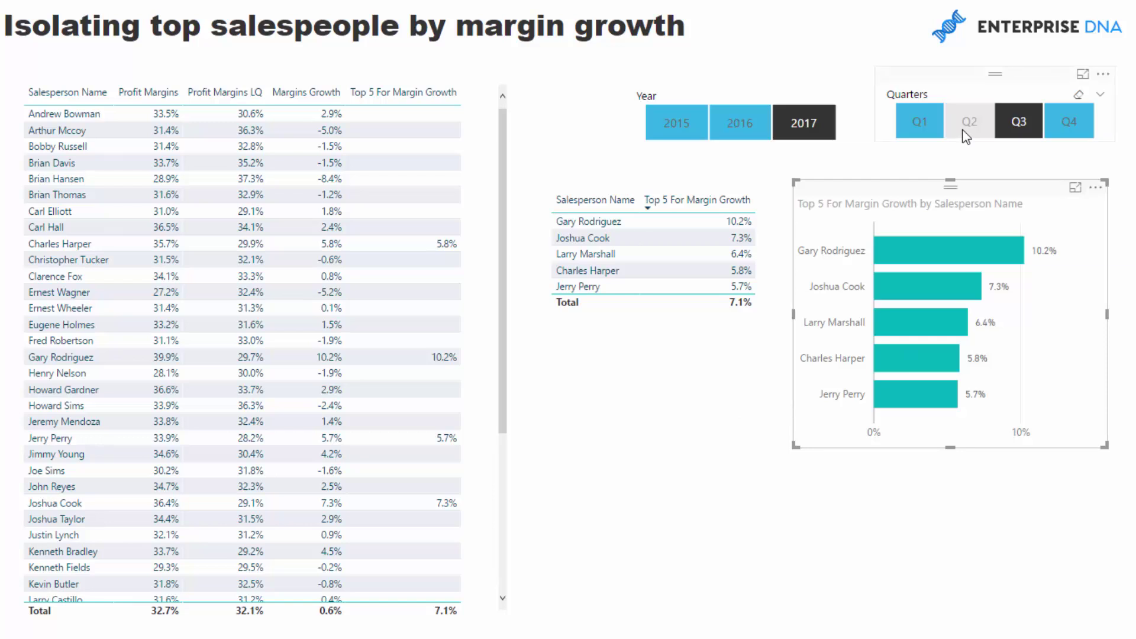
- Compare the report's 2017 results for Q2 and Q3, and filter the page to Q4
{"action": "left_click", "coordinate": [1024, 123]}
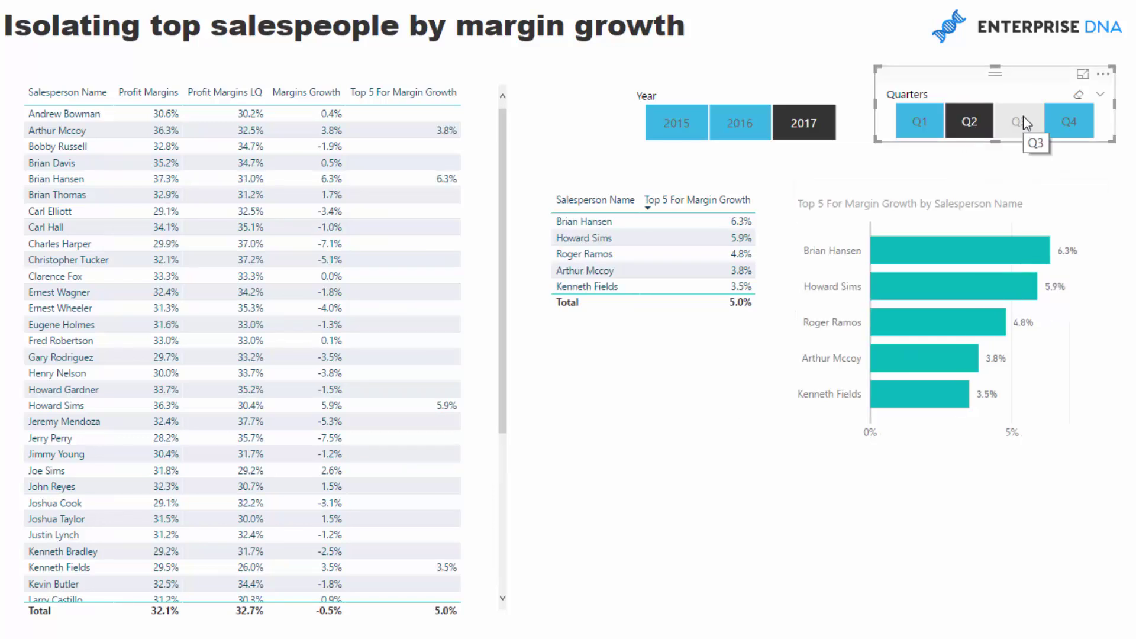
{"action": "left_click", "coordinate": [1025, 122]}
{"action": "left_click", "coordinate": [1068, 121]}
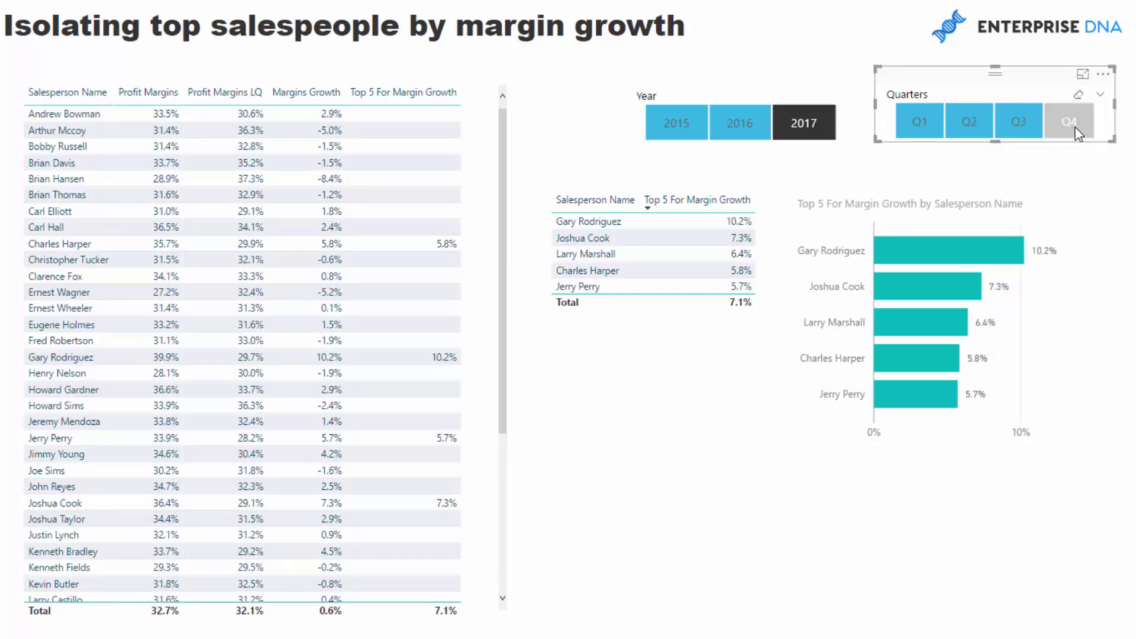